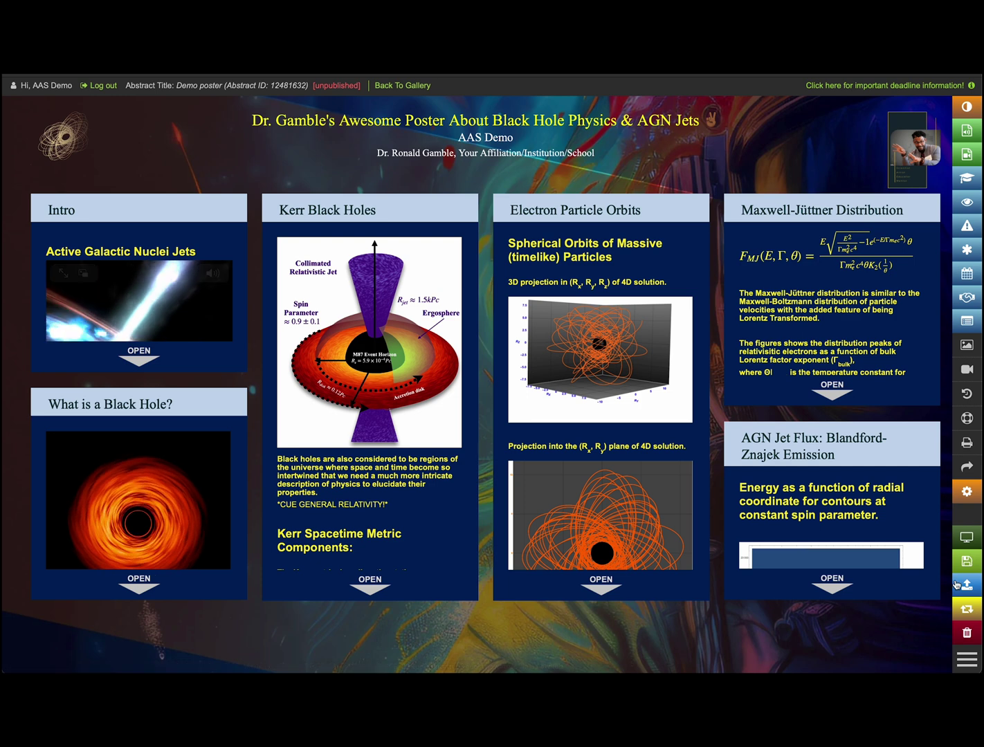
# Expand the collapsed right sidebar to show the full labelled iPoster tool menu
pyautogui.click(969, 663)
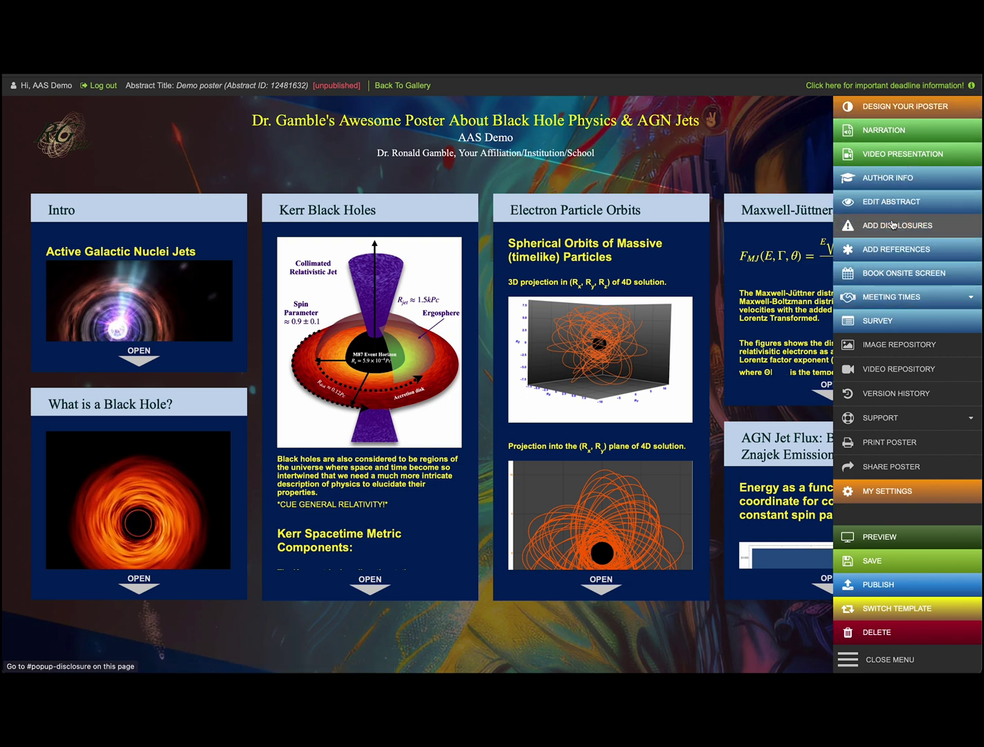
pyautogui.click(886, 111)
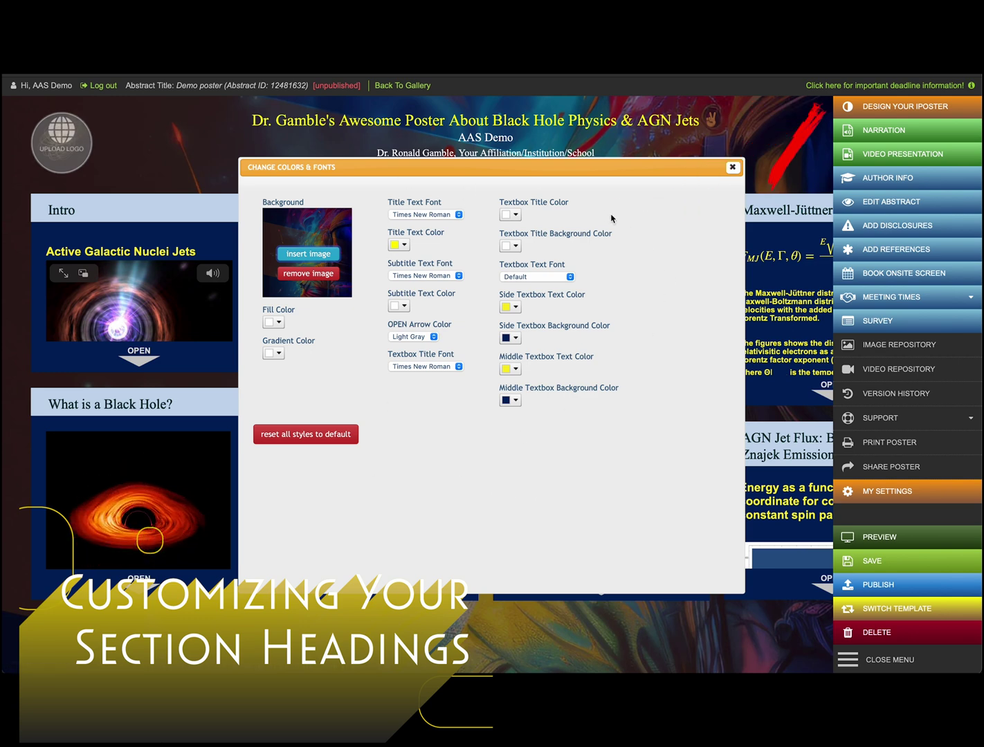
pyautogui.click(732, 169)
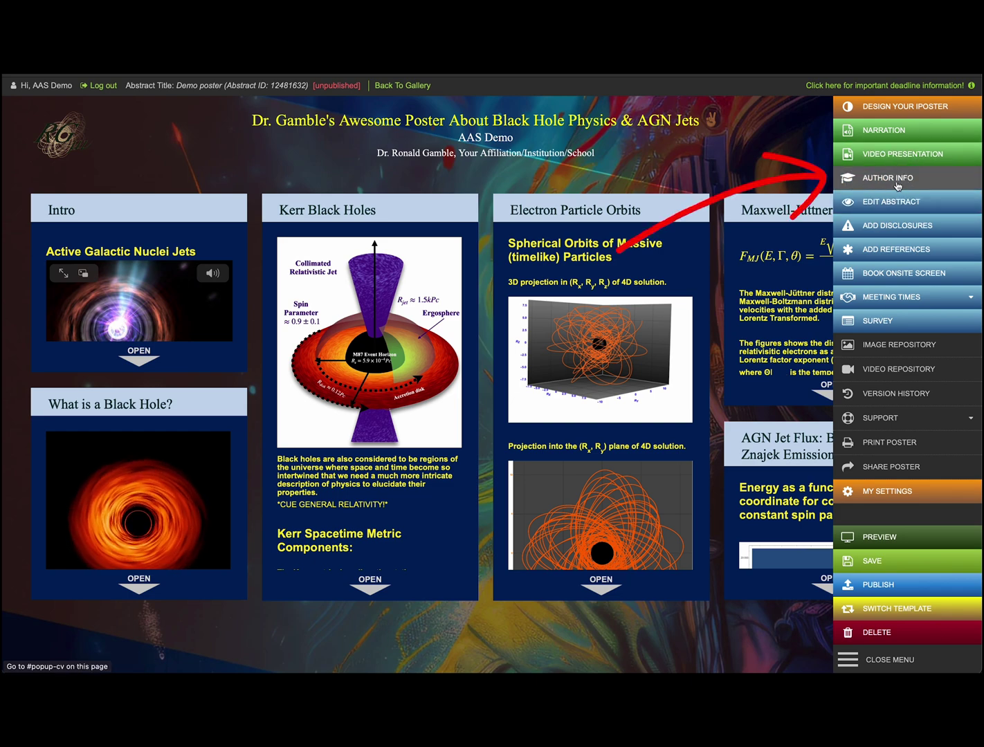
pyautogui.click(931, 183)
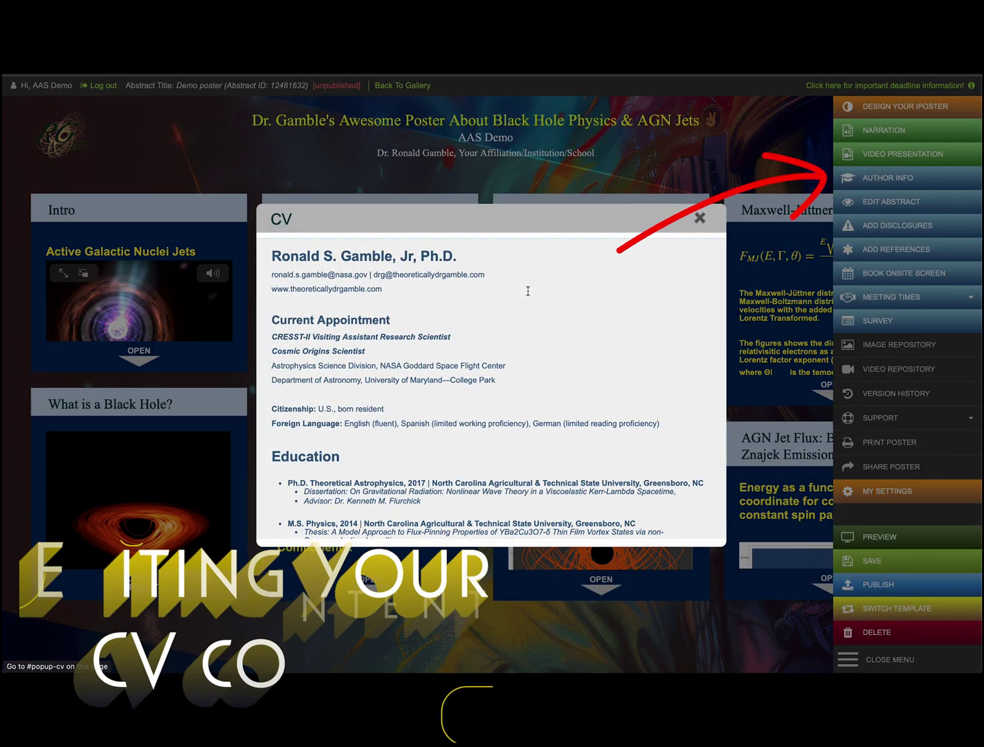
pyautogui.click(429, 300)
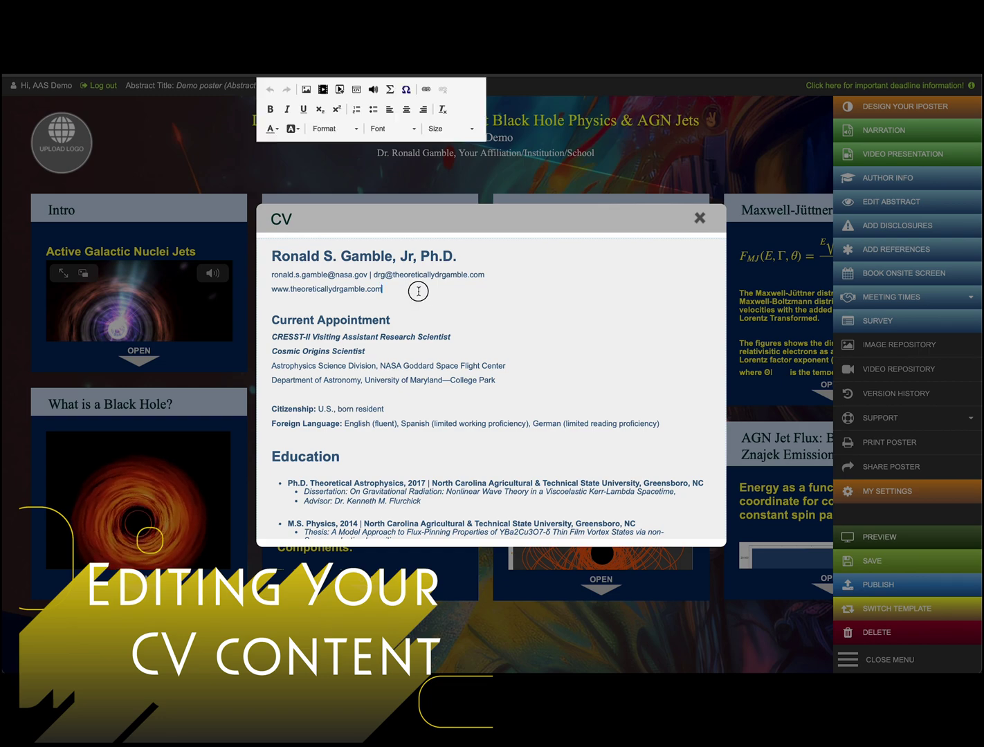
pyautogui.scroll(-5, 454, 334)
pyautogui.scroll(-6, 454, 337)
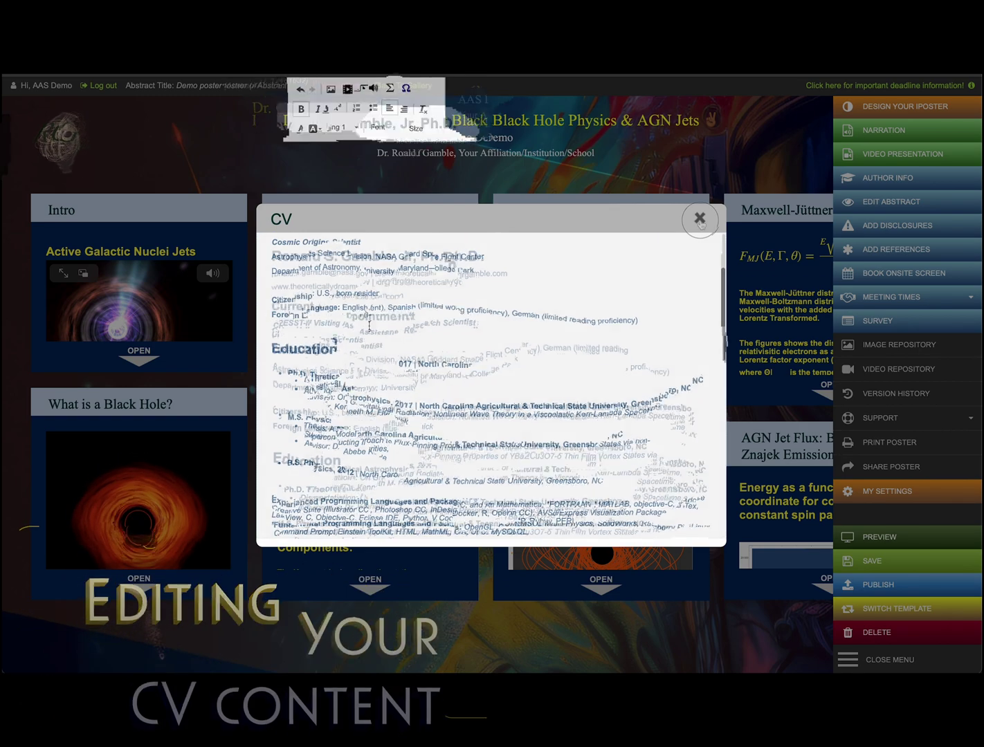
pyautogui.click(699, 218)
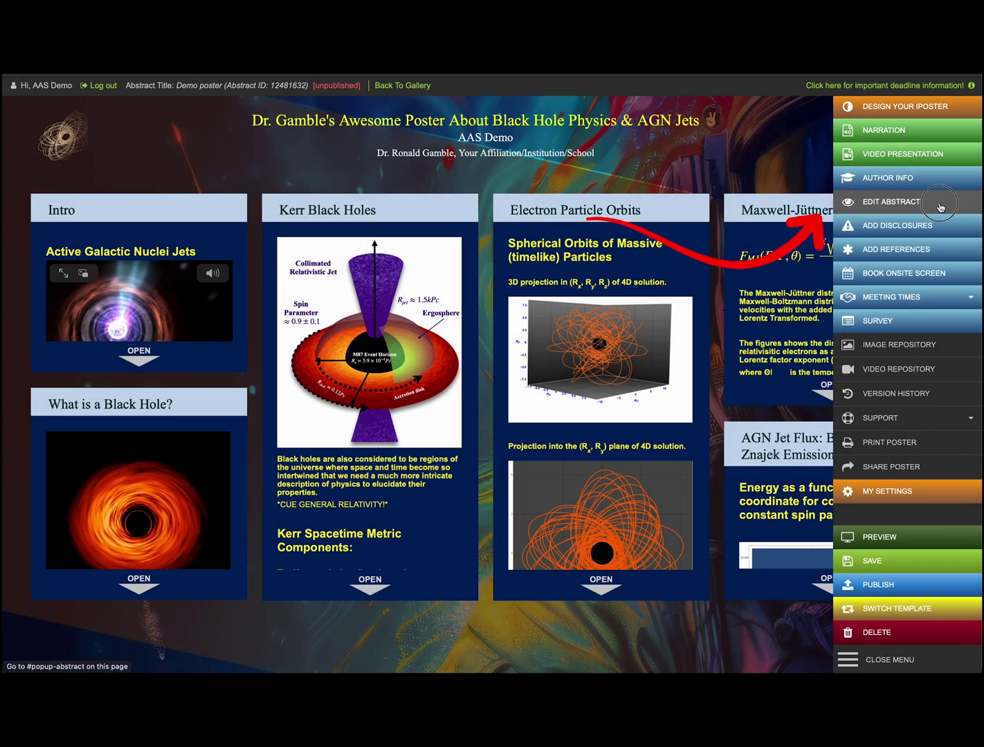
# Add a ✌🏿 emoji after the abstract's last sentence and close the Abstract window
pyautogui.click(940, 207)
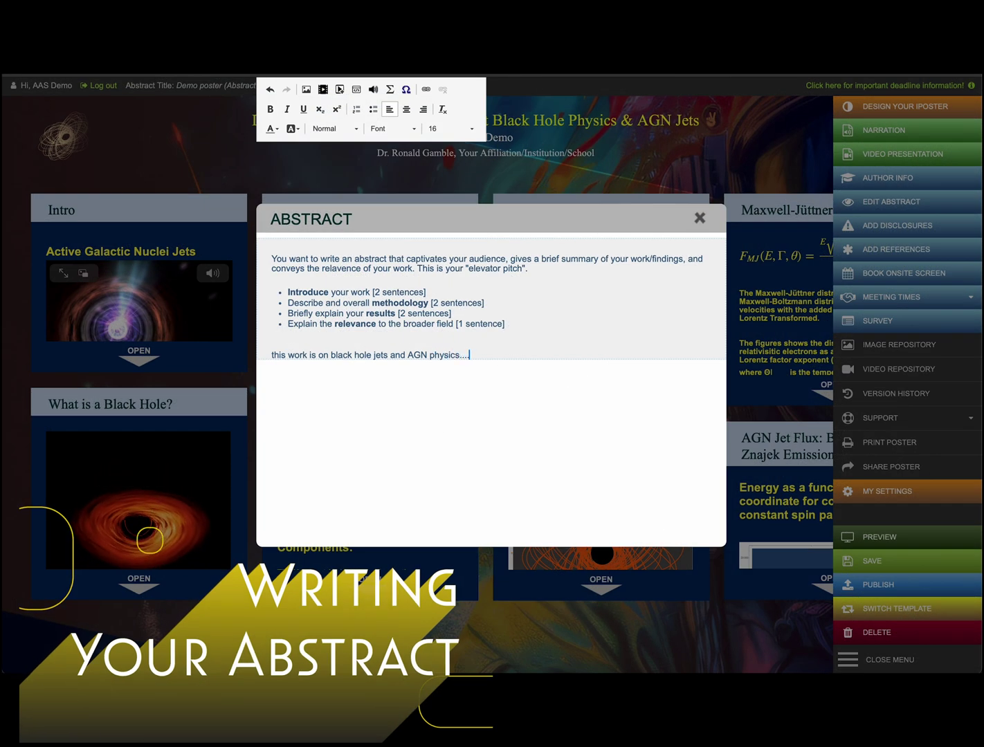
pyautogui.write('✌🏿')
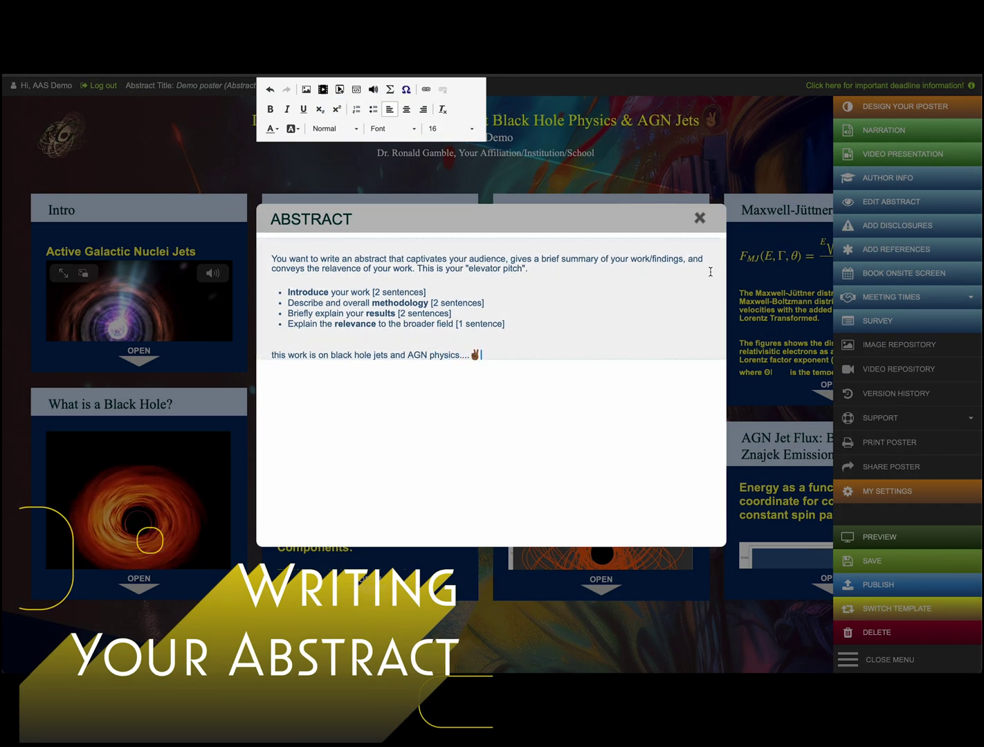
pyautogui.click(699, 219)
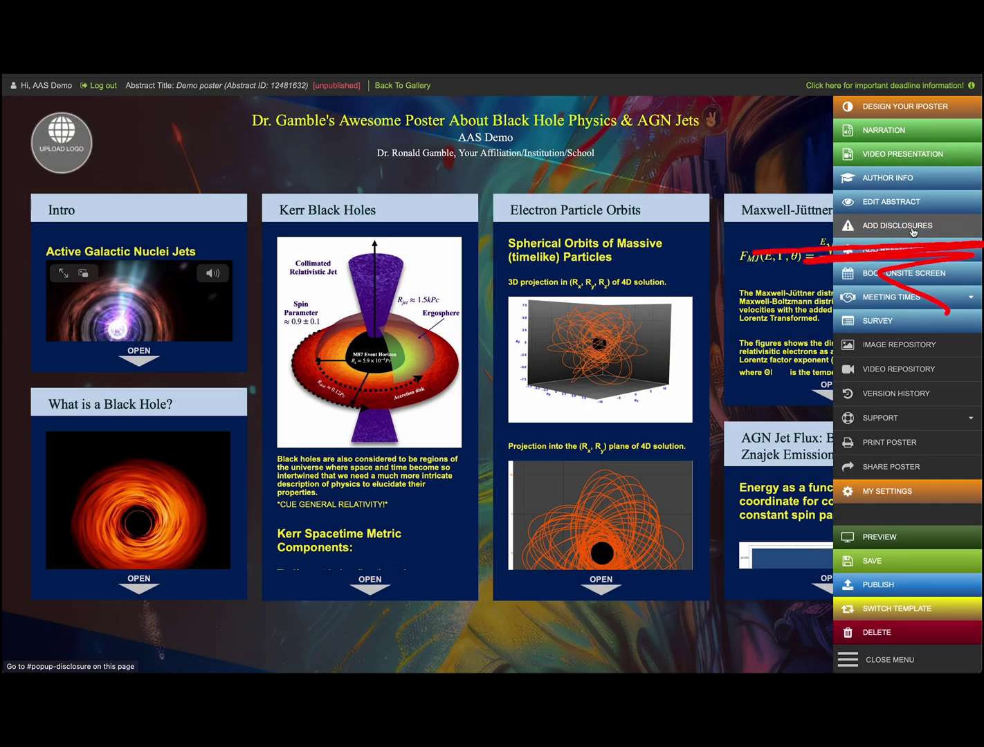
pyautogui.click(913, 232)
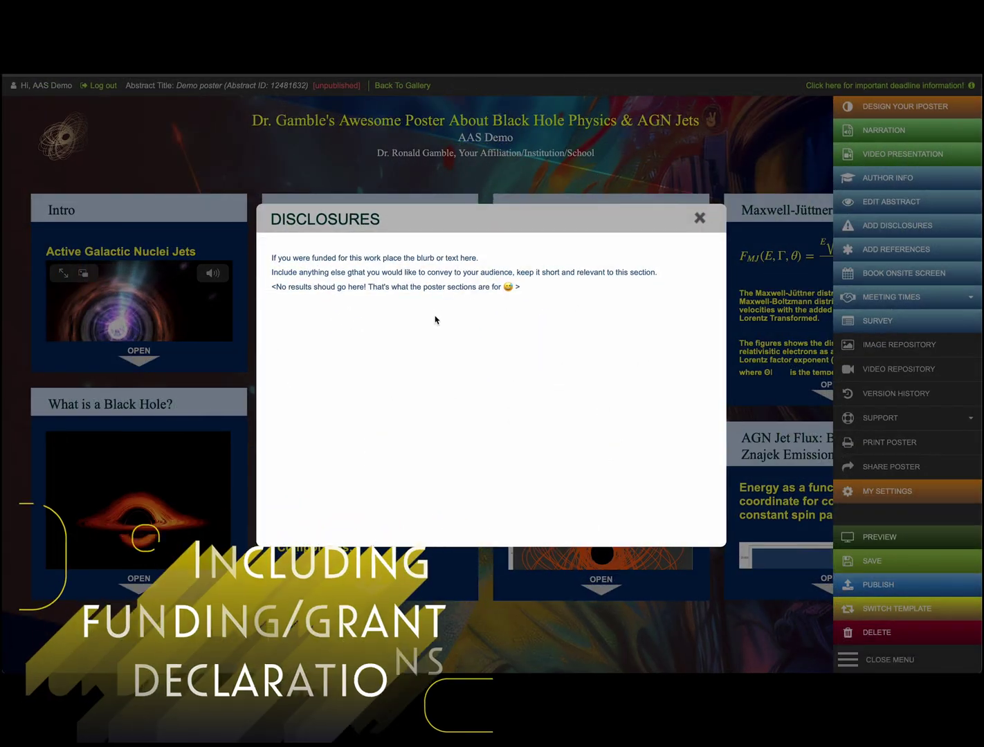
pyautogui.moveTo(573, 286); pyautogui.dragTo(287, 245)
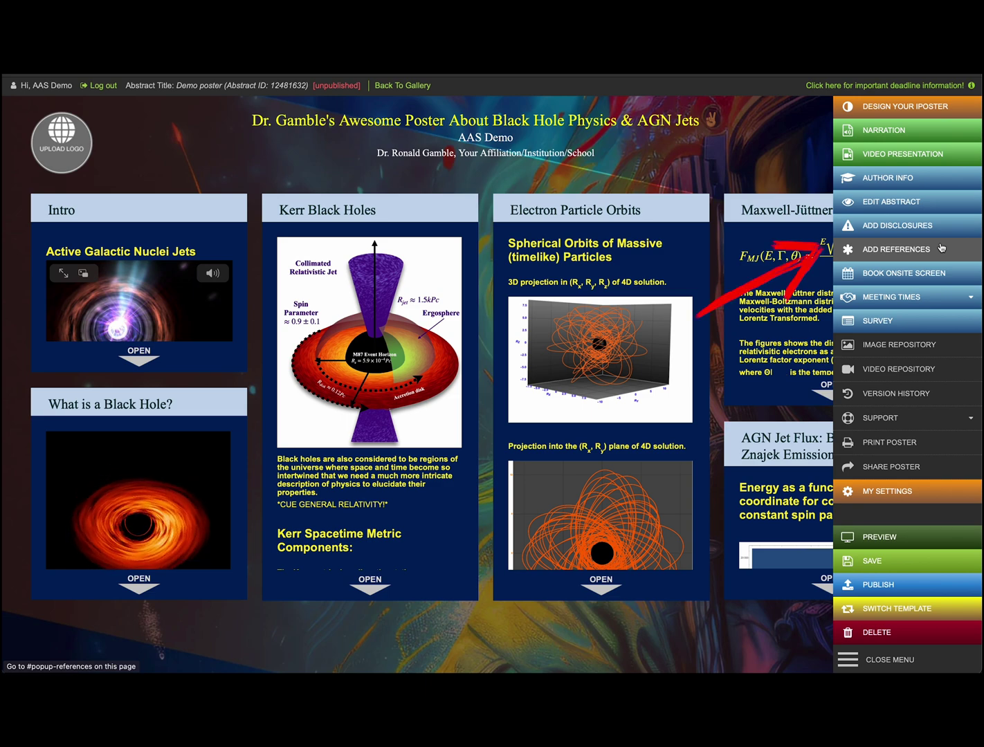
pyautogui.click(927, 249)
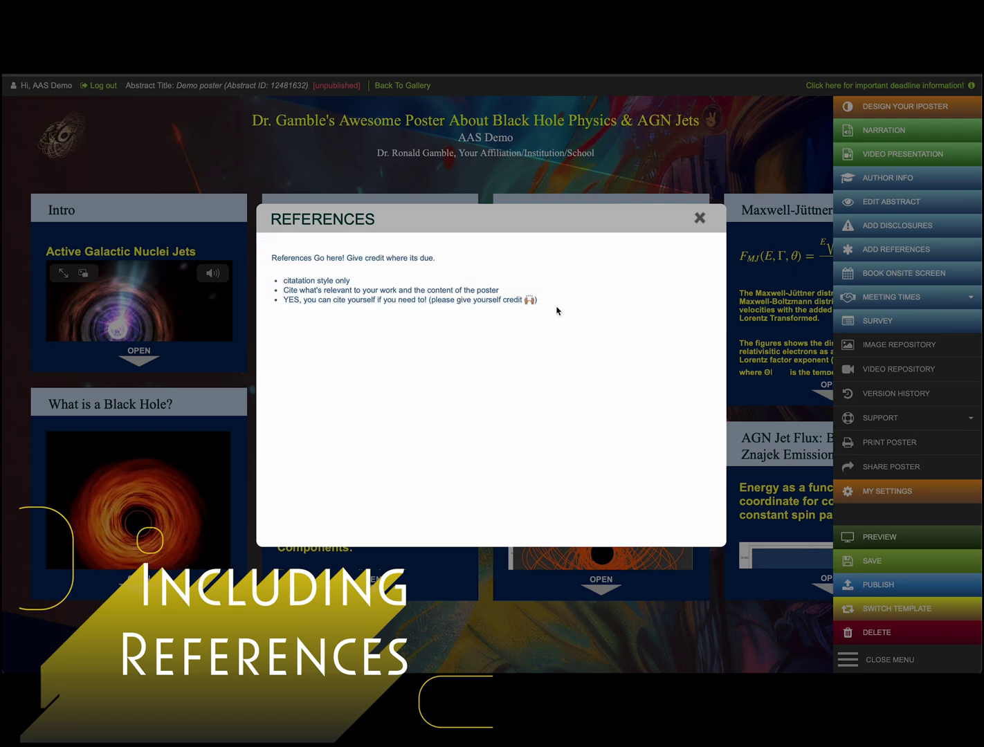
pyautogui.moveTo(453, 256); pyautogui.dragTo(277, 256)
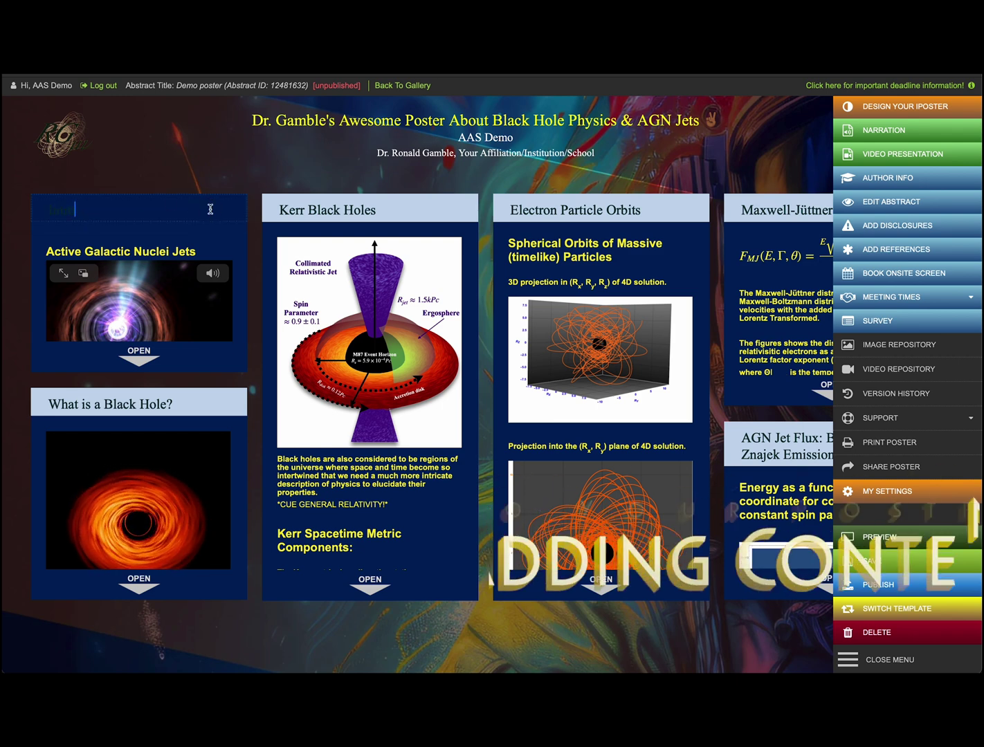
# Paste the black-hole text, GIF and bullets over the Intro guidance, finishing the caption 'actually a GIF)'
pyautogui.click(225, 243)
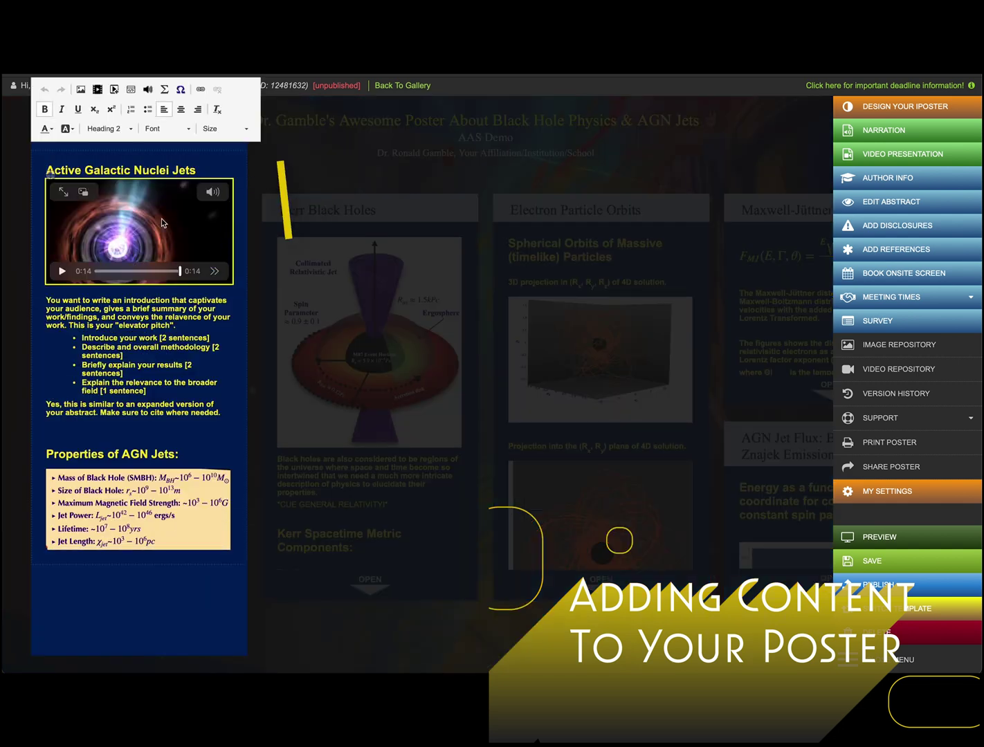
pyautogui.click(115, 246)
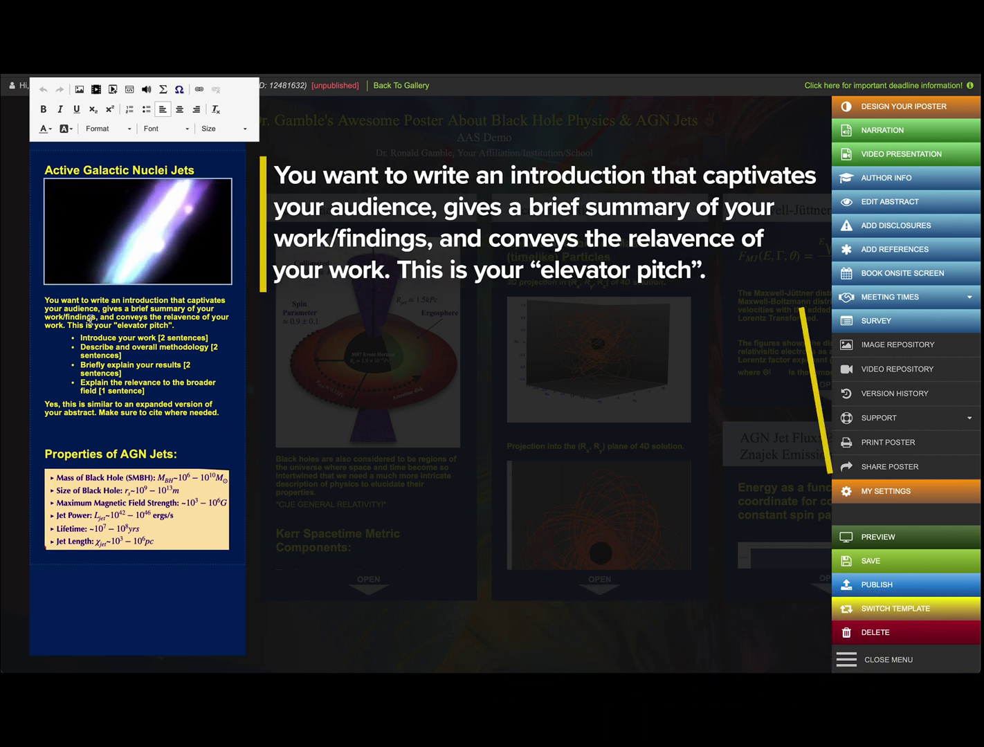
pyautogui.moveTo(229, 419); pyautogui.dragTo(37, 301)
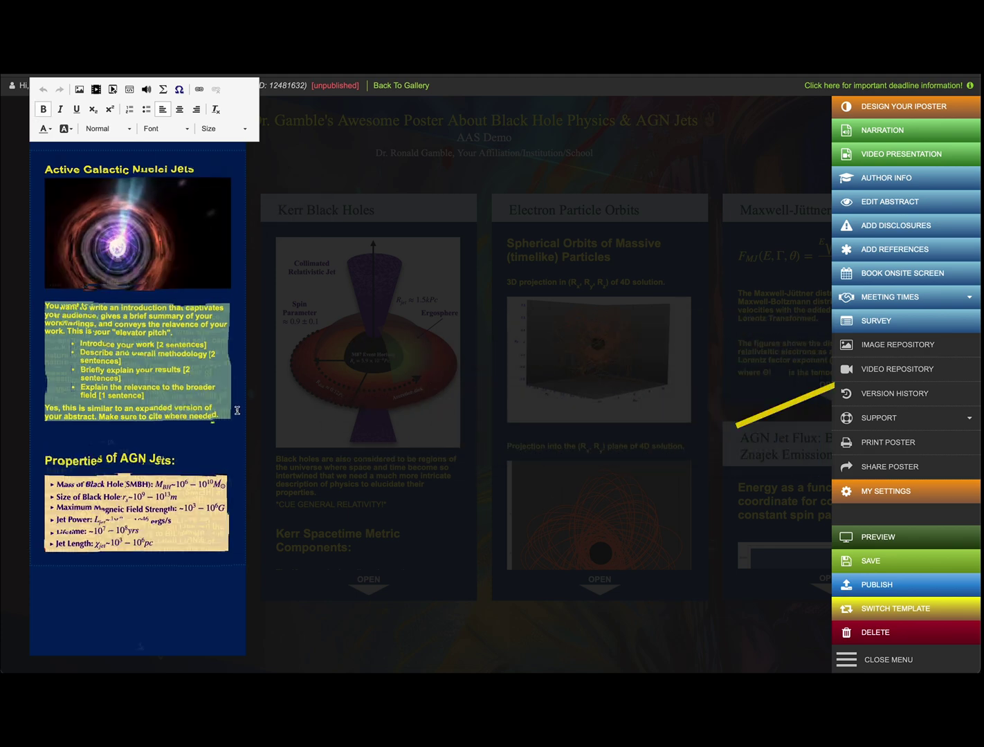
pyautogui.hotkey('ctrl', 'v')
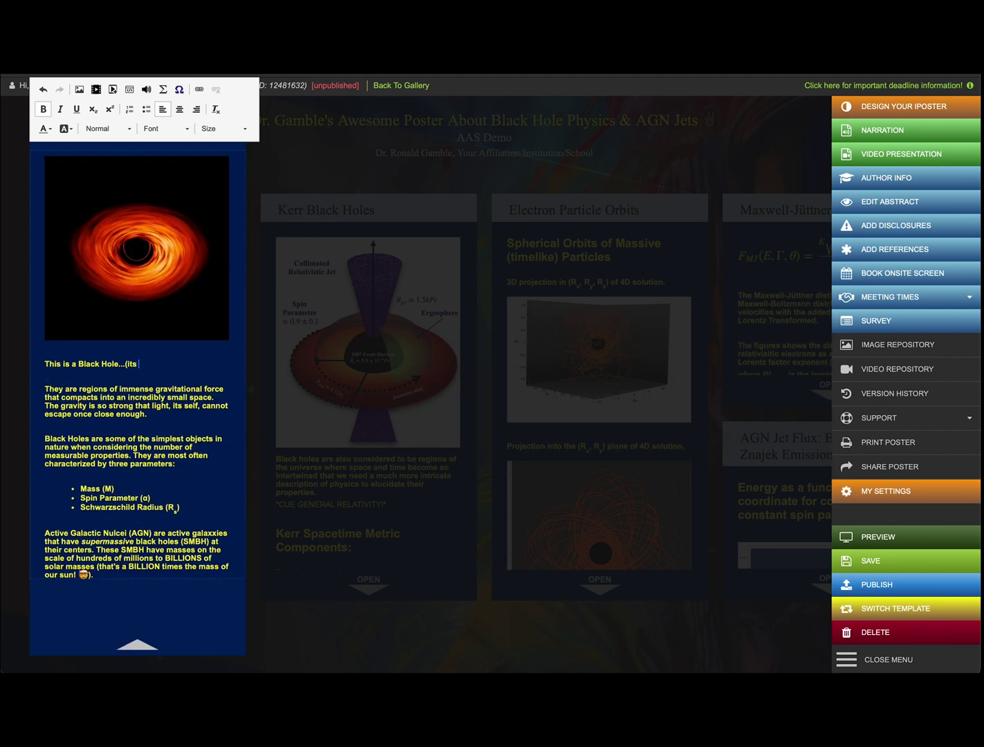
pyautogui.write('actually a ')
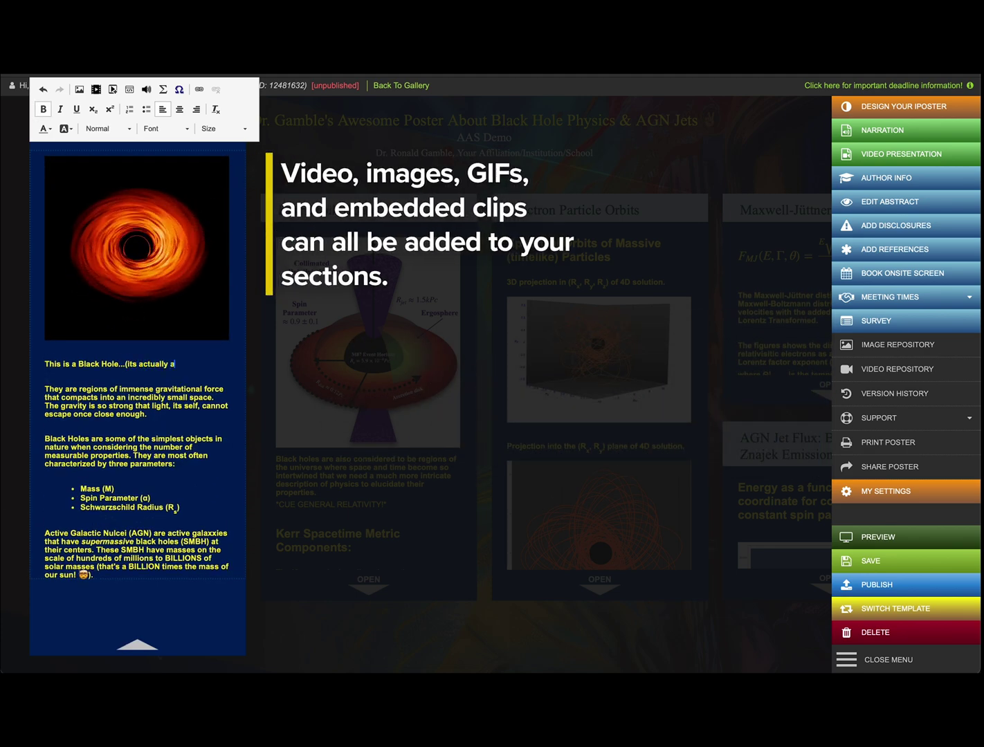
pyautogui.write('GIF)')
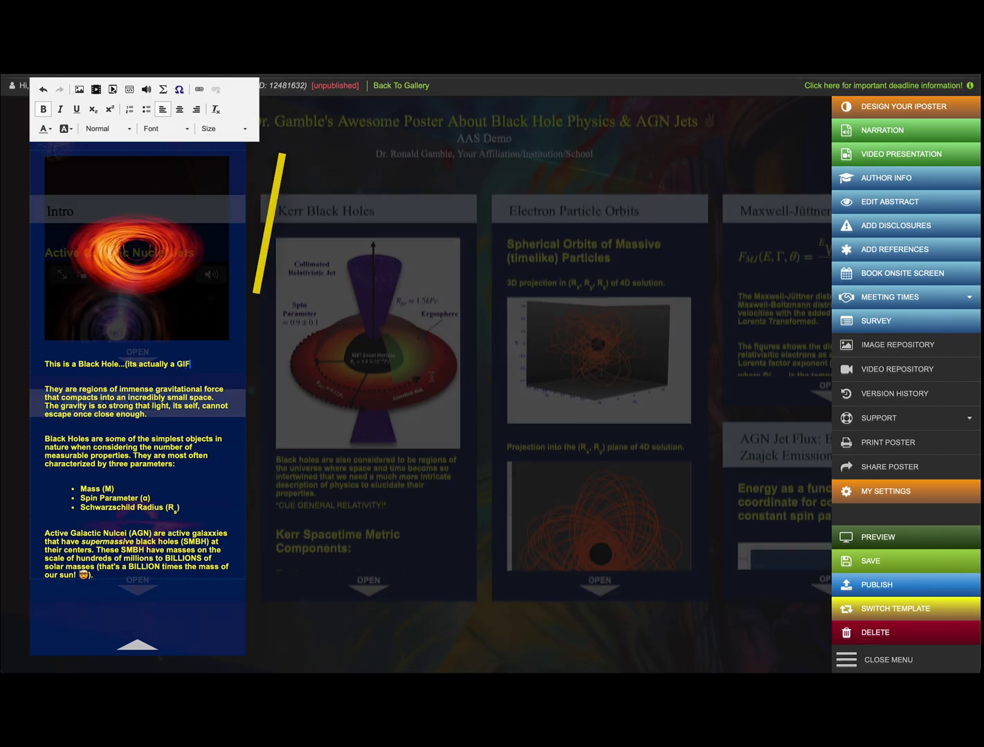
pyautogui.click(431, 371)
pyautogui.scroll(-5, 431, 373)
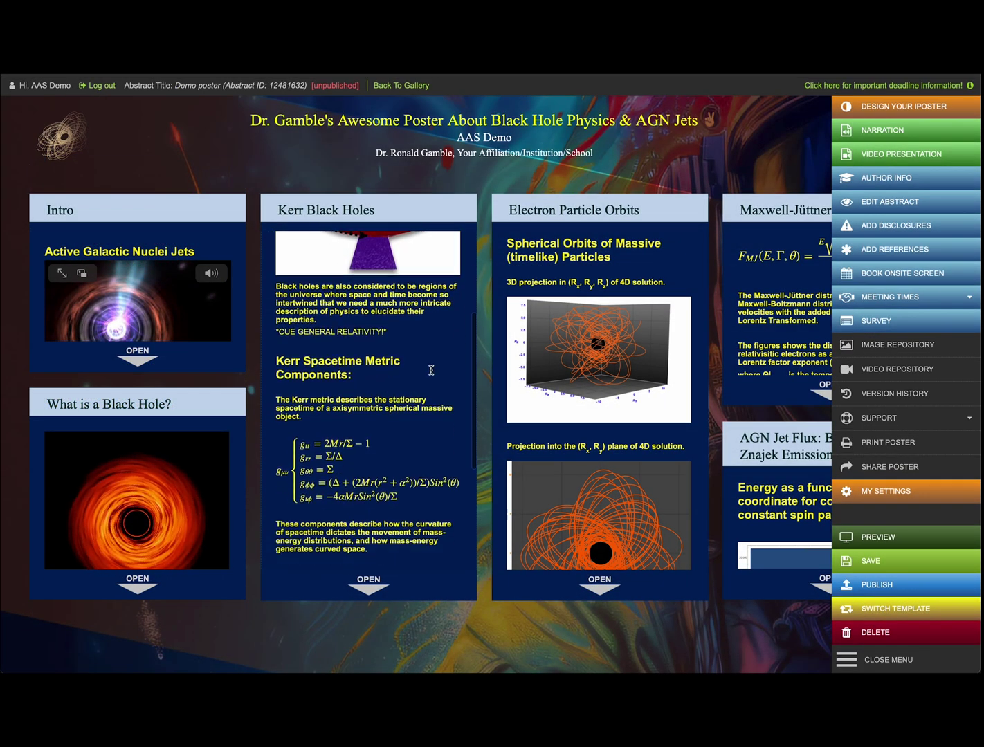
pyautogui.click(391, 320)
pyautogui.click(411, 316)
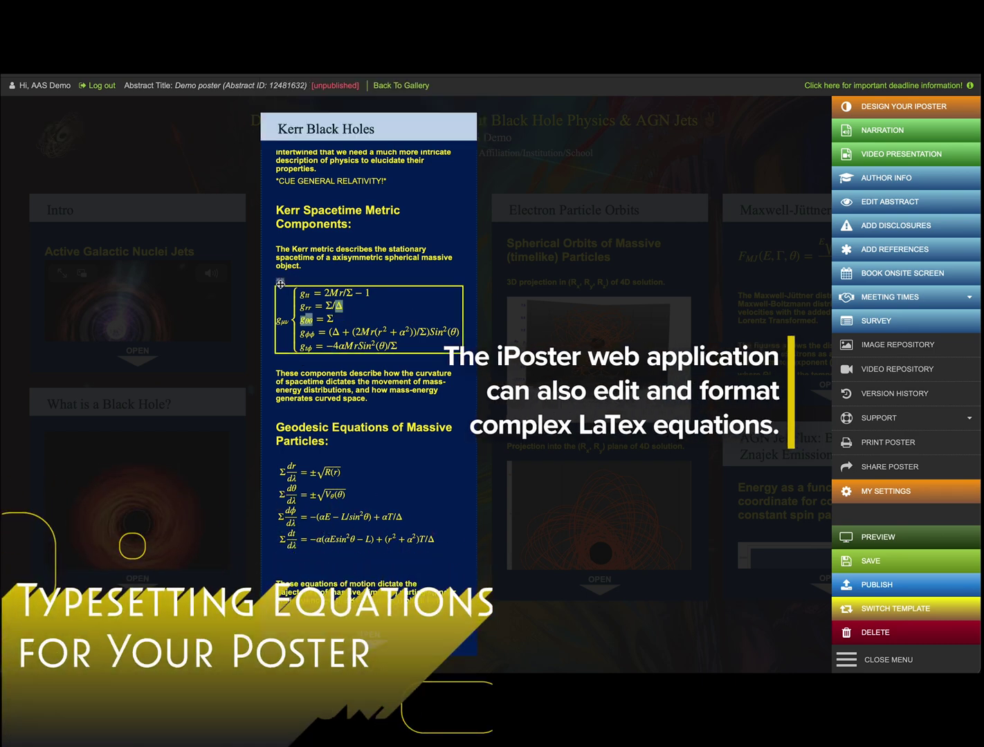
pyautogui.doubleClick(394, 333)
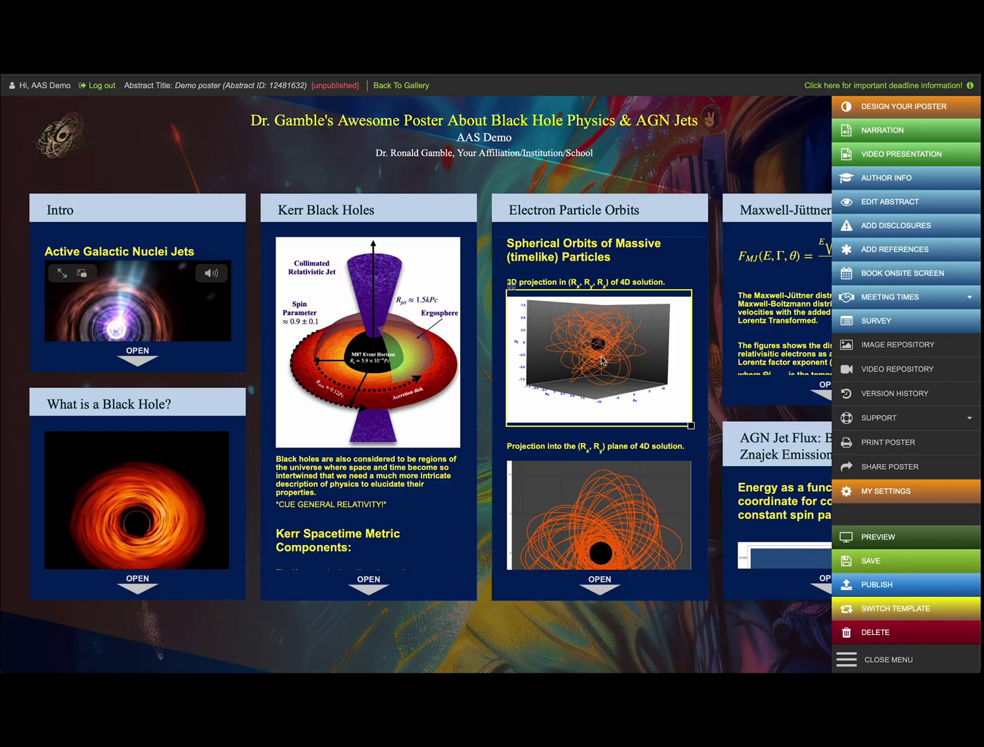
pyautogui.scroll(-5, 649, 487)
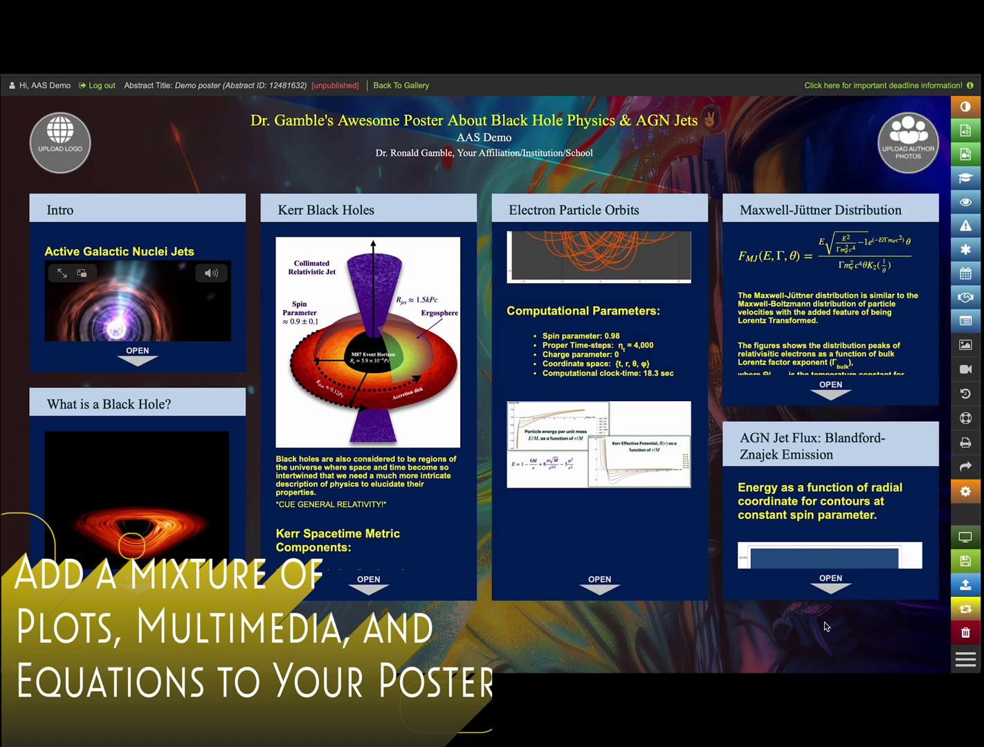
pyautogui.click(864, 497)
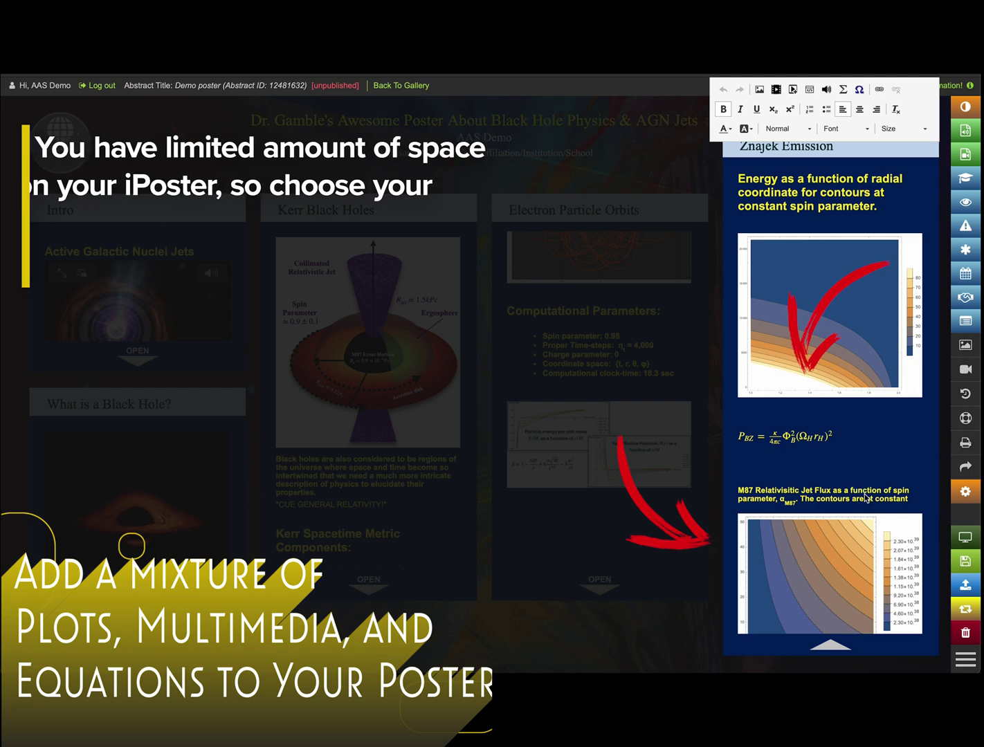
pyautogui.scroll(-1, 864, 496)
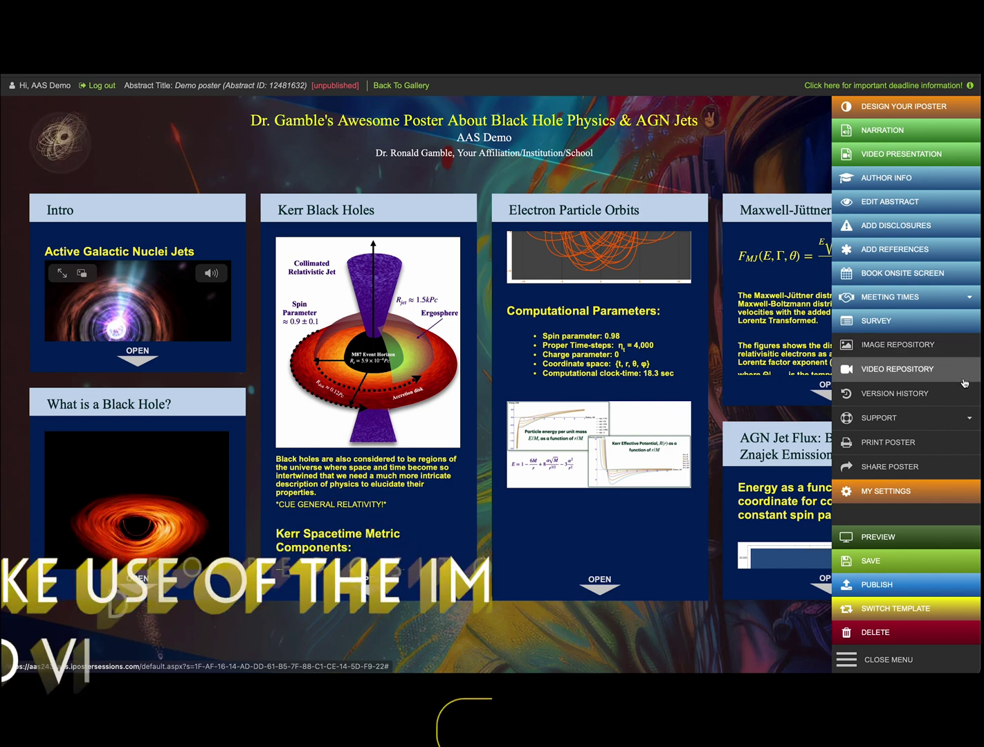
pyautogui.click(964, 355)
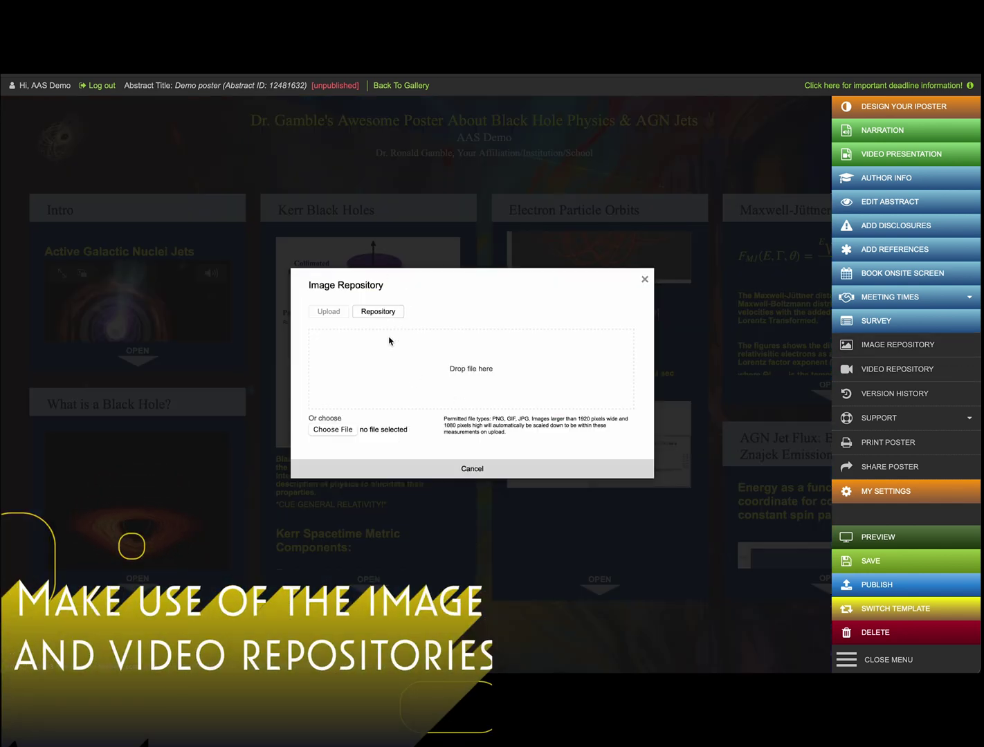
pyautogui.click(396, 312)
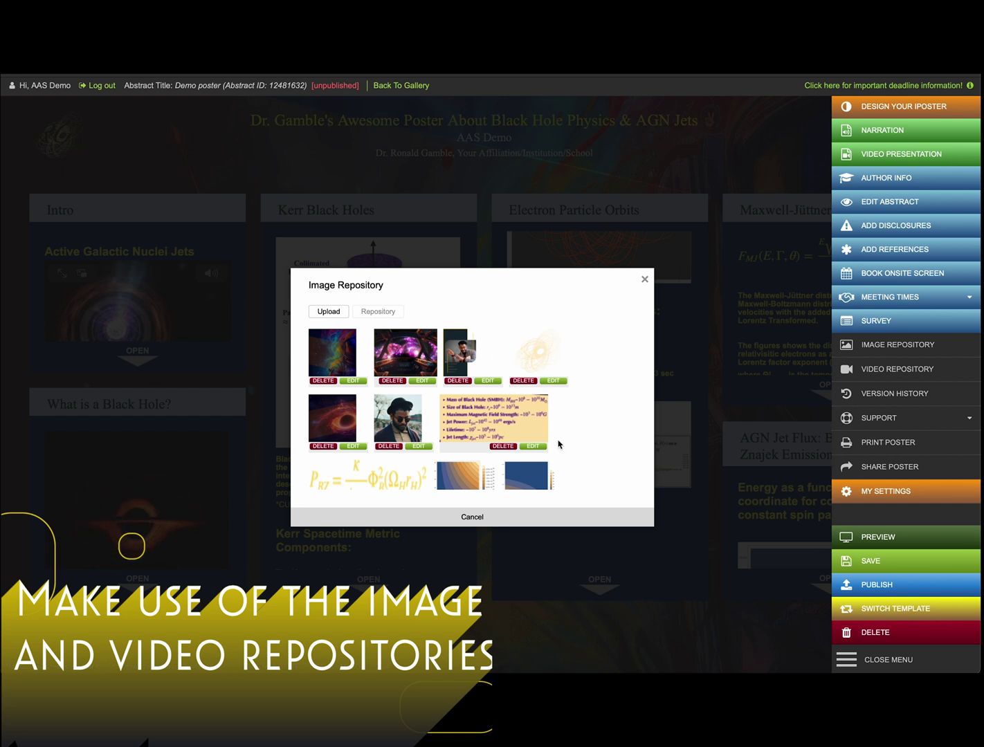
pyautogui.scroll(-8, 559, 444)
pyautogui.scroll(-3, 559, 444)
pyautogui.scroll(1, 438, 409)
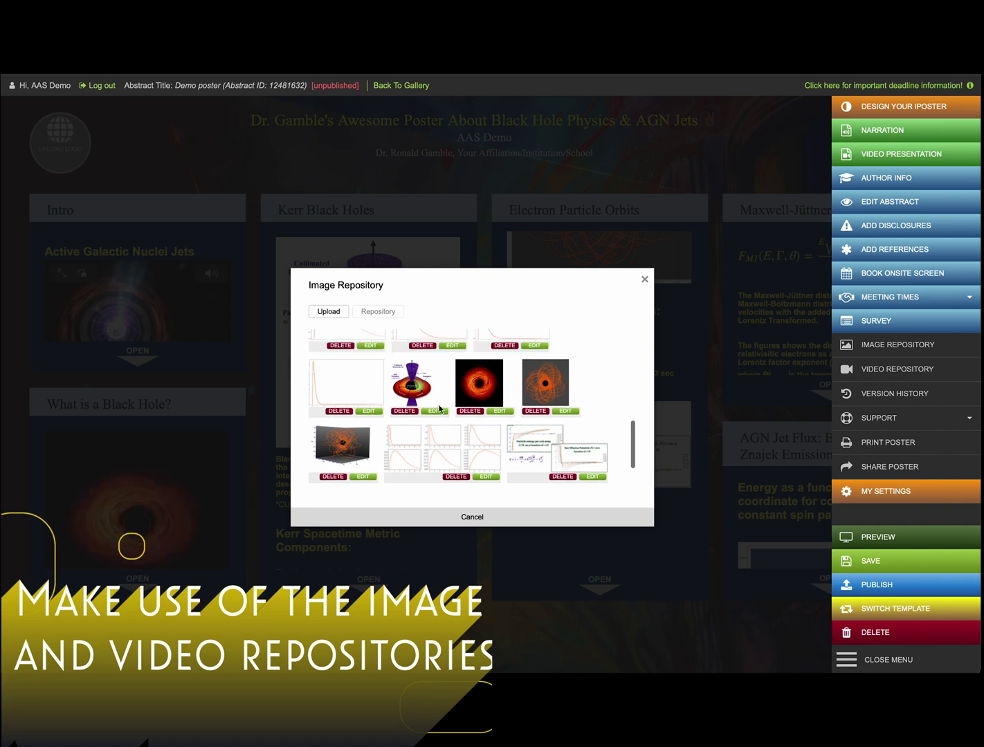
pyautogui.click(436, 413)
pyautogui.moveTo(619, 412); pyautogui.dragTo(607, 287)
pyautogui.moveTo(655, 408); pyautogui.dragTo(649, 331)
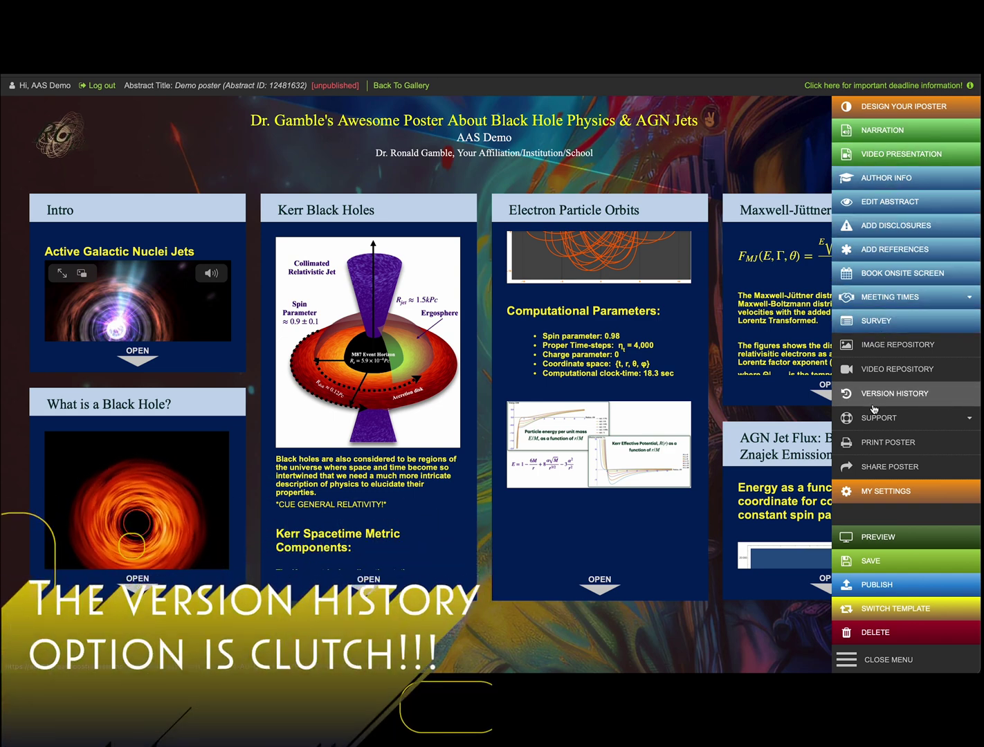
pyautogui.click(912, 400)
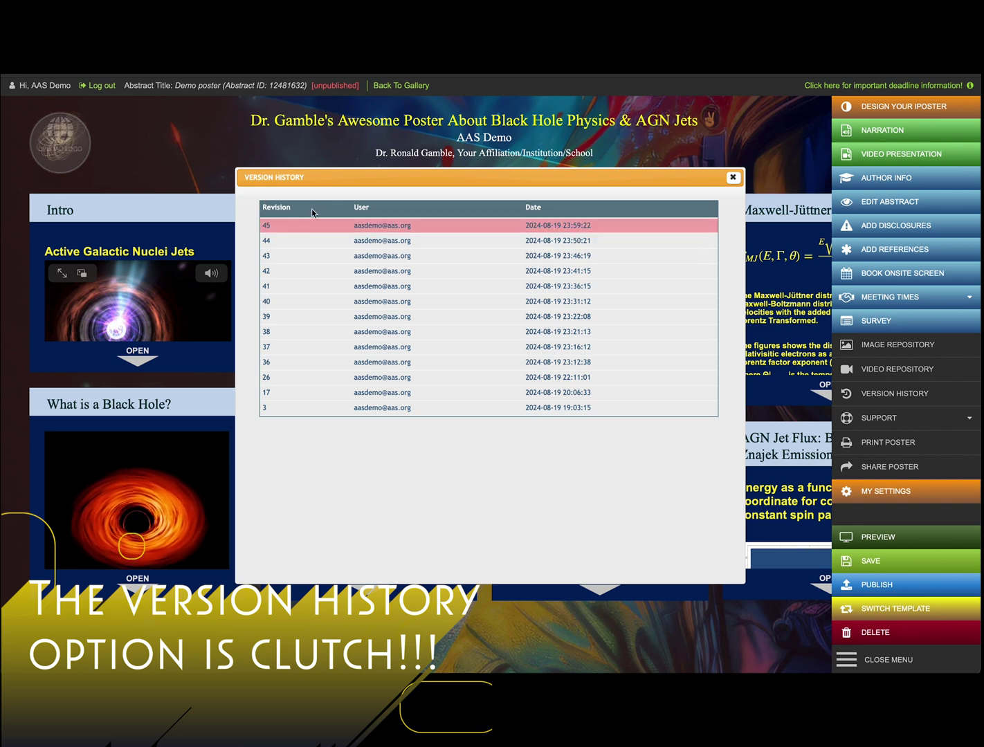
pyautogui.click(734, 178)
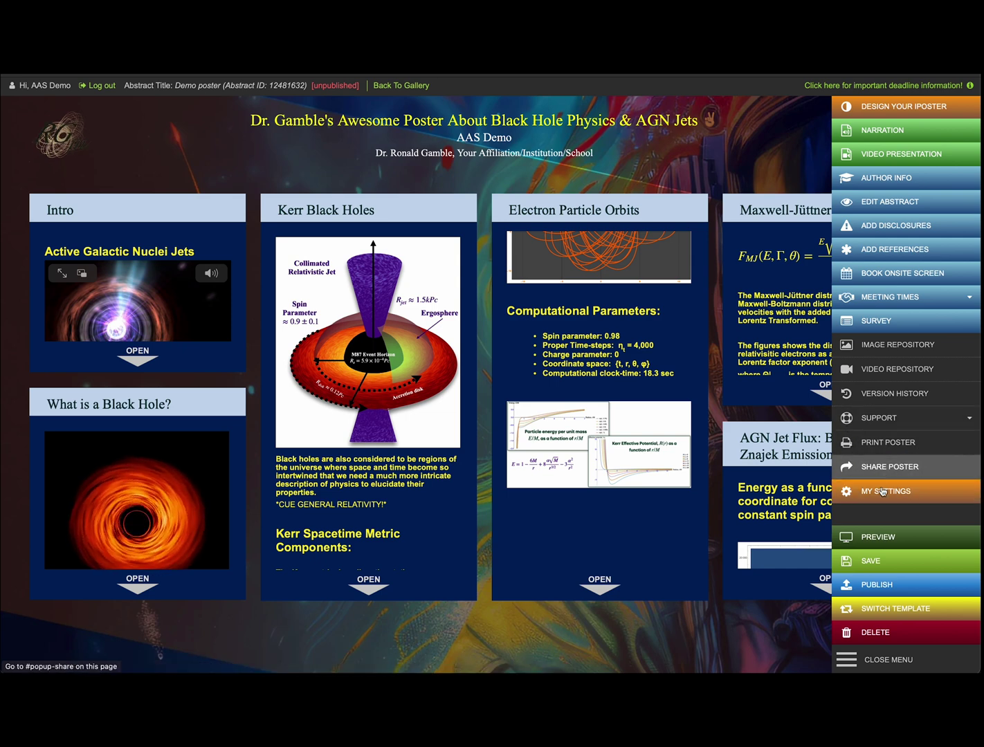
pyautogui.click(920, 493)
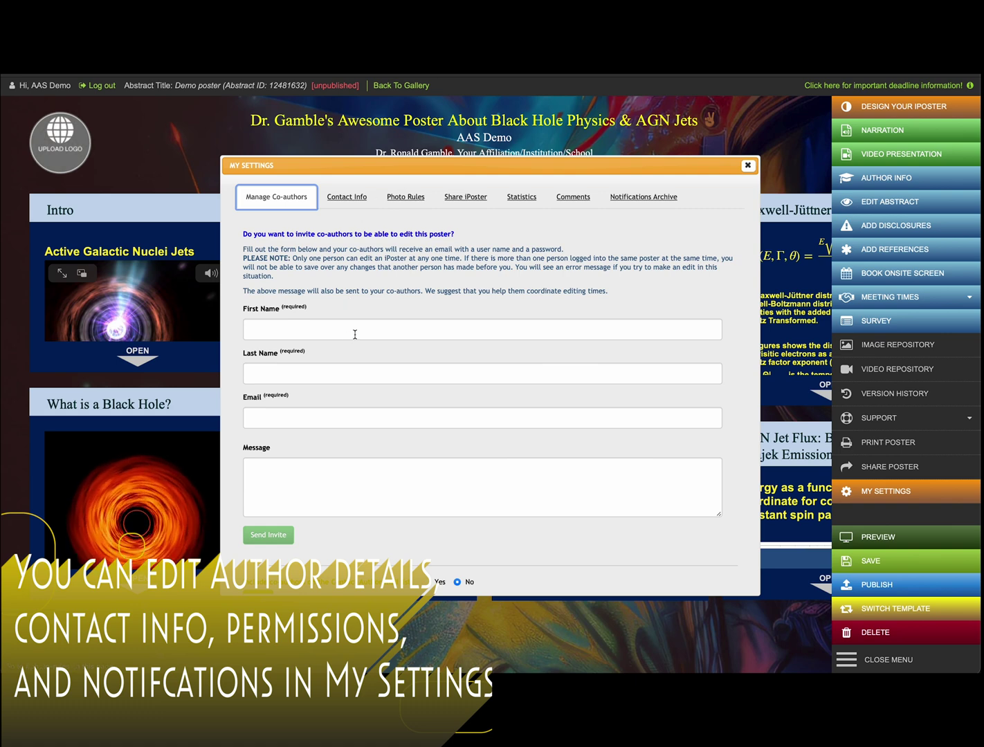
pyautogui.scroll(-4, 355, 335)
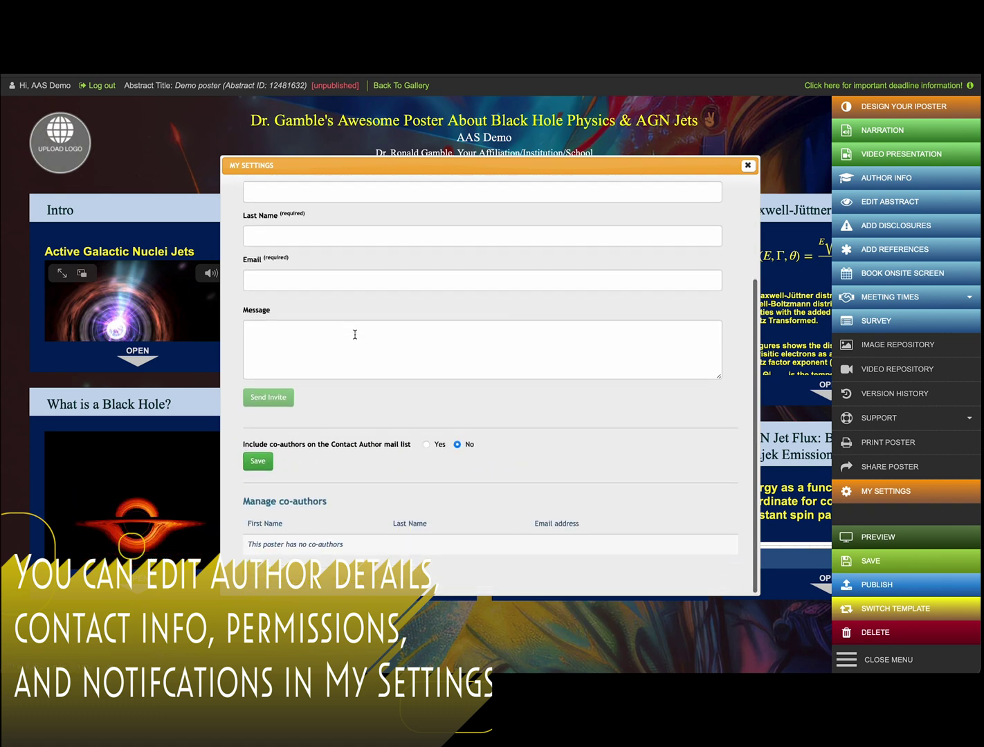
pyautogui.scroll(4, 430, 388)
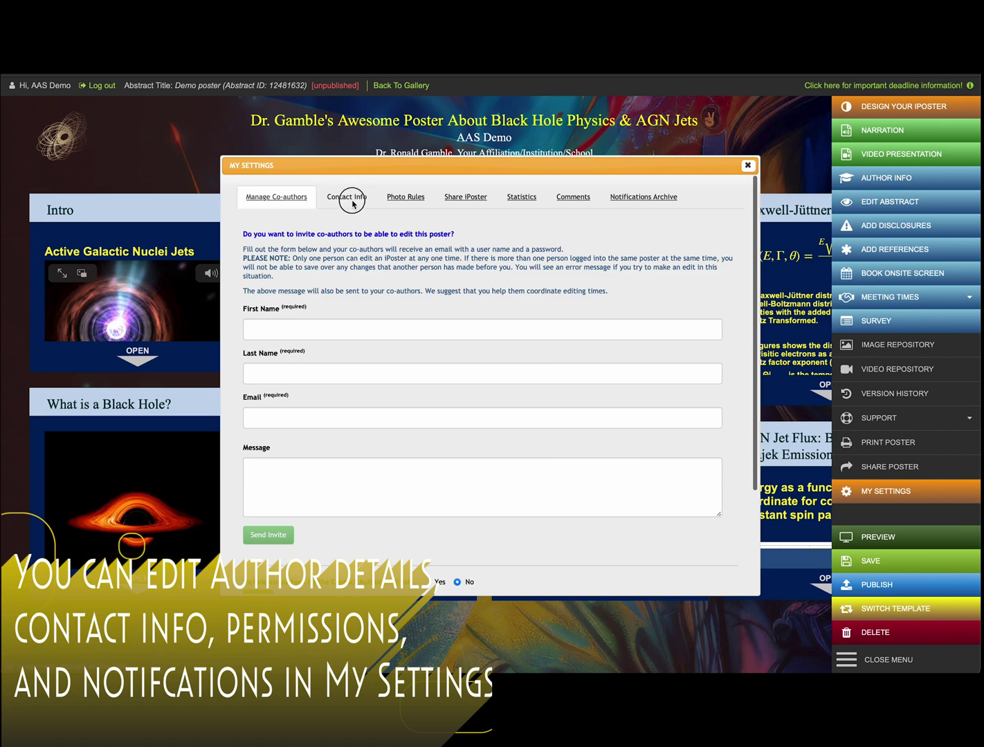
pyautogui.click(351, 201)
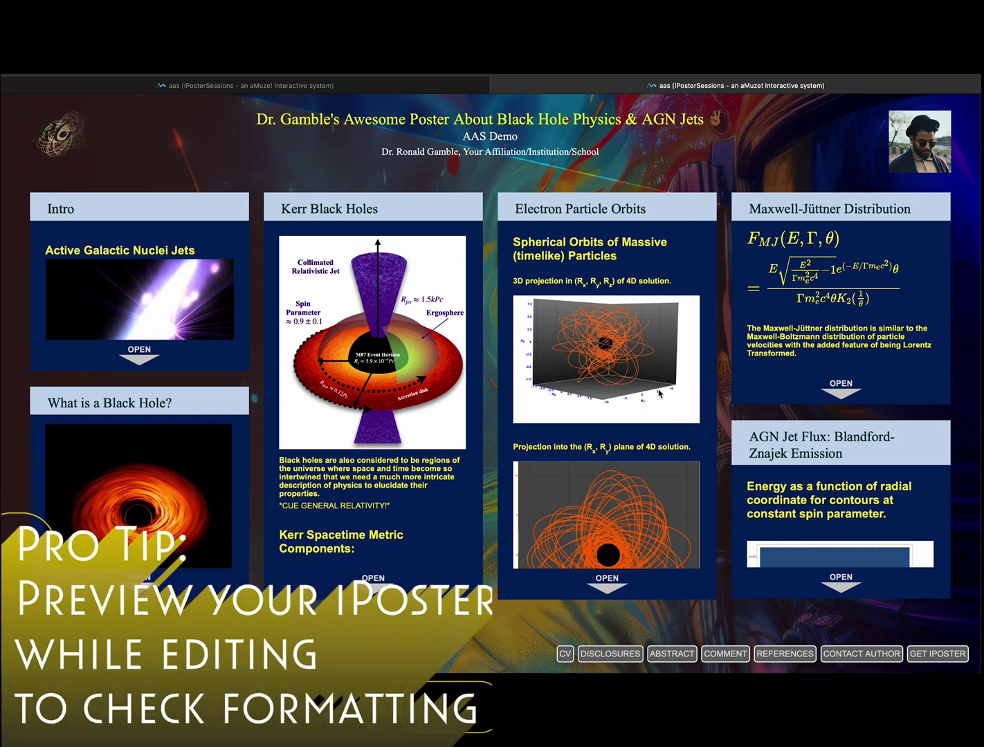
# In the preview, expand the Maxwell-Jüttner Distribution section and scroll through its equation and plots
pyautogui.scroll(-6, 814, 329)
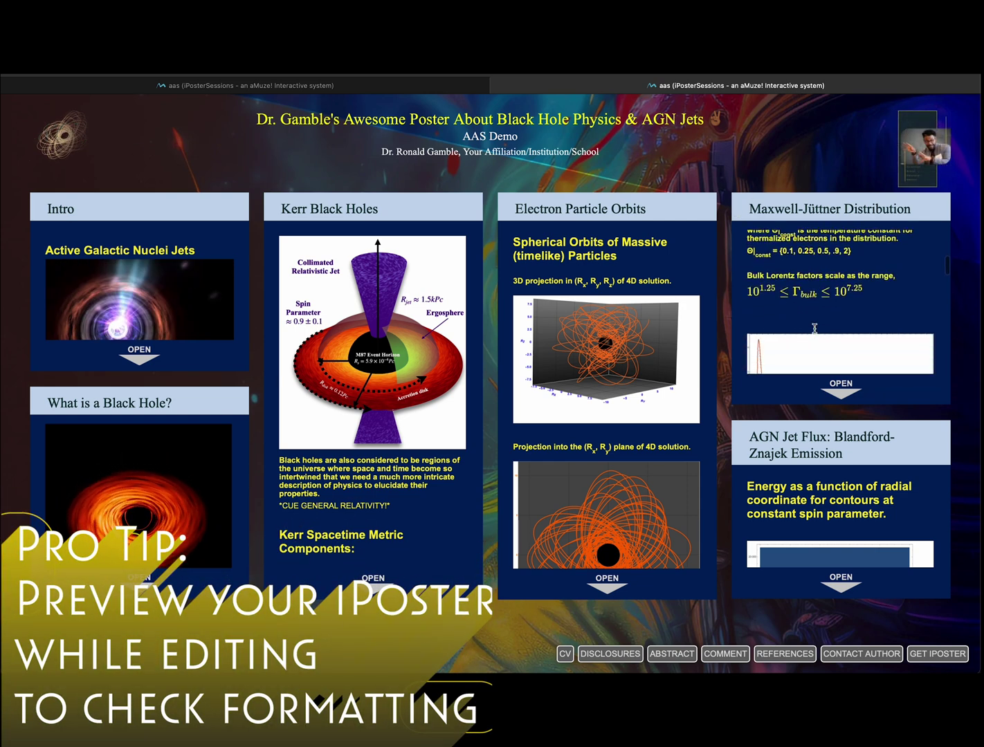
pyautogui.click(840, 390)
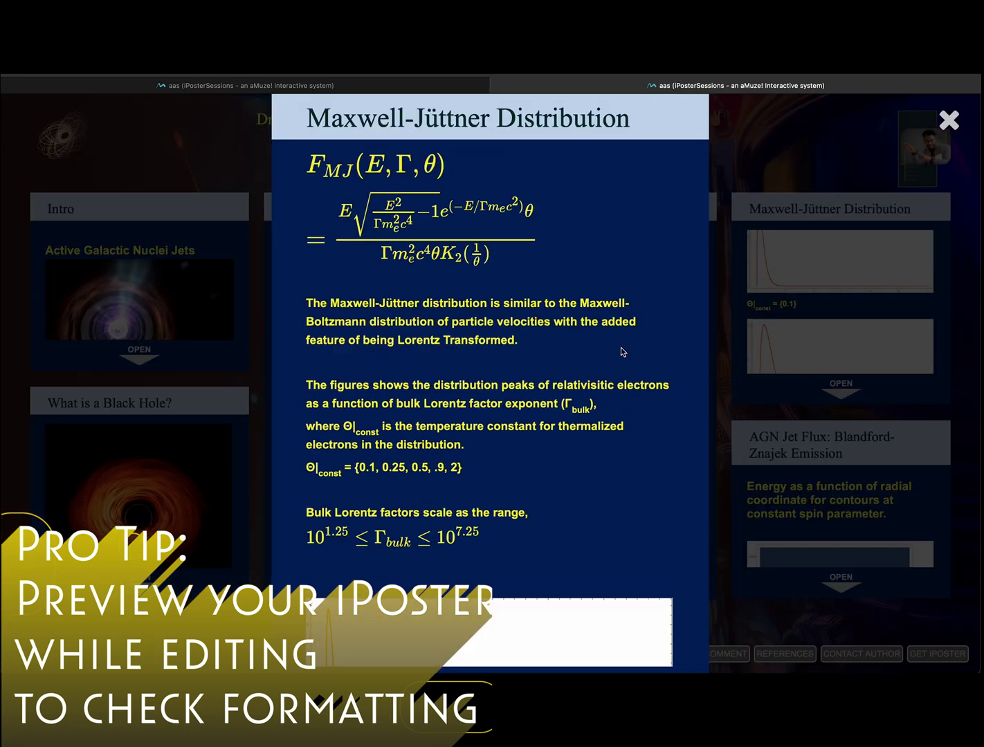
pyautogui.scroll(-8, 620, 351)
pyautogui.scroll(-10, 620, 351)
pyautogui.scroll(15, 620, 351)
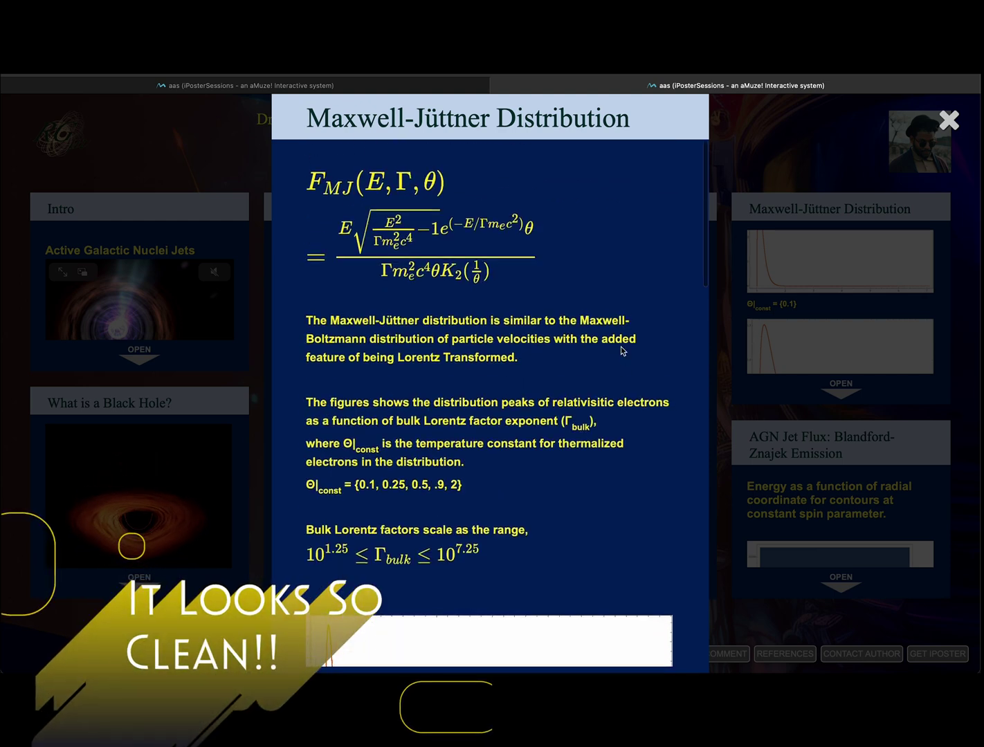
pyautogui.scroll(-1, 620, 351)
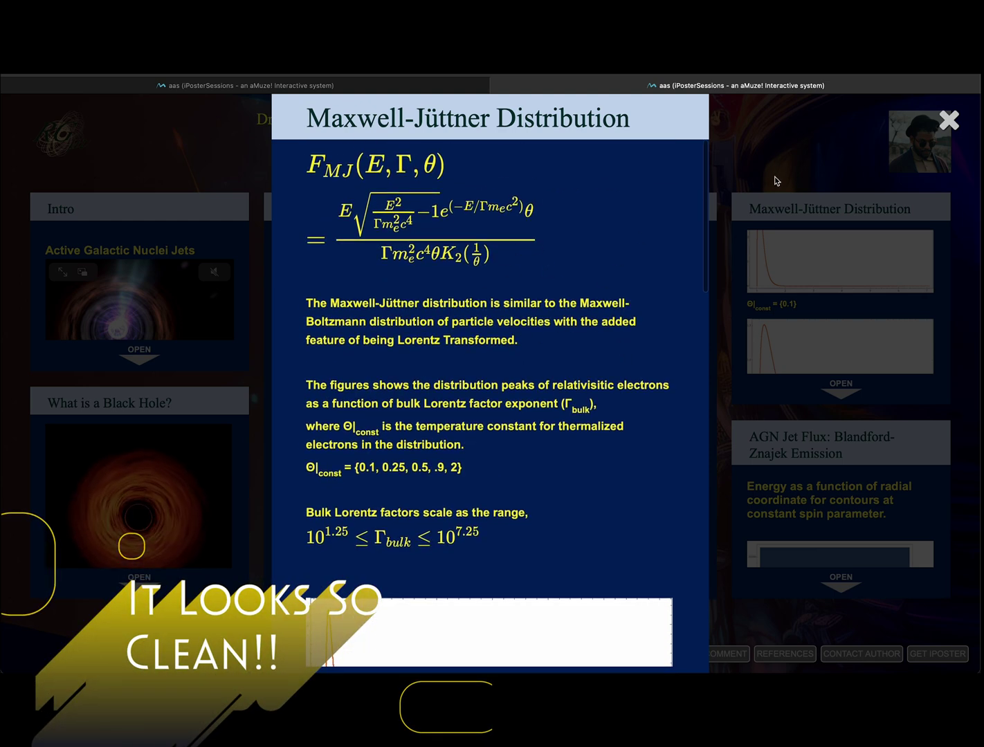